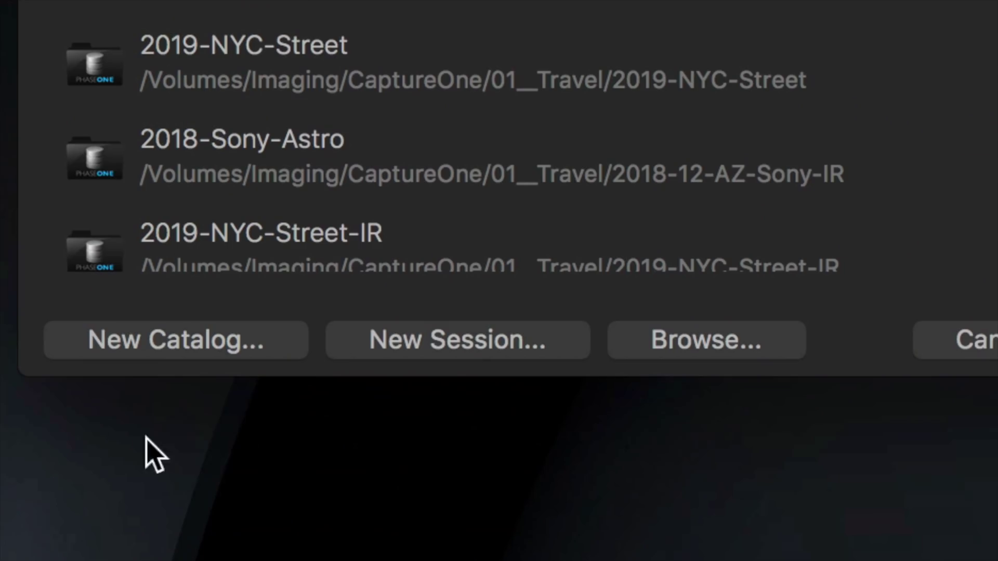
Step: Create a new catalog named Example Catalog in the CaptureOne/00__Catalogs folder on the Imaging drive, using the Blank template
left_click(171, 364)
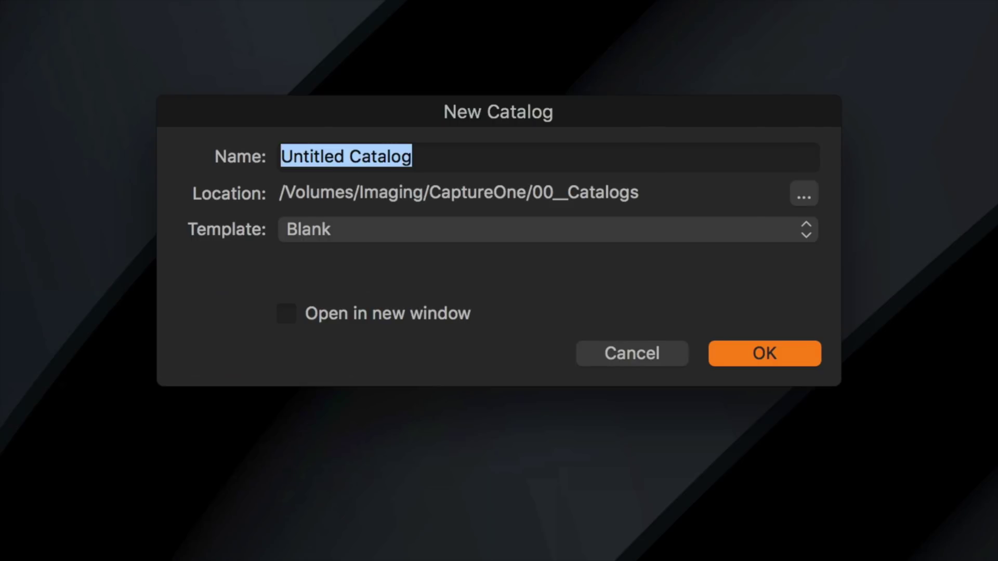
type("Example Catalog")
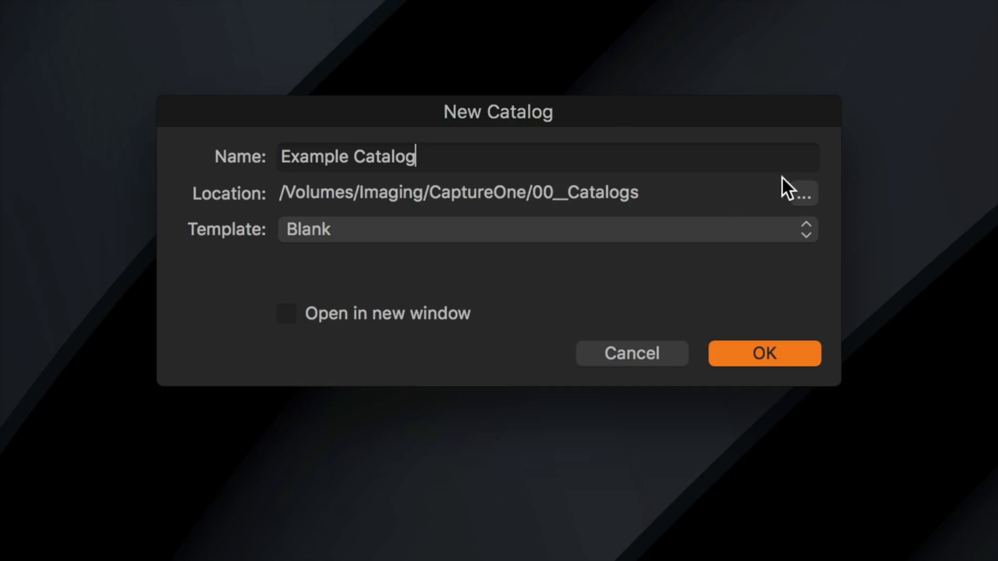
left_click(802, 198)
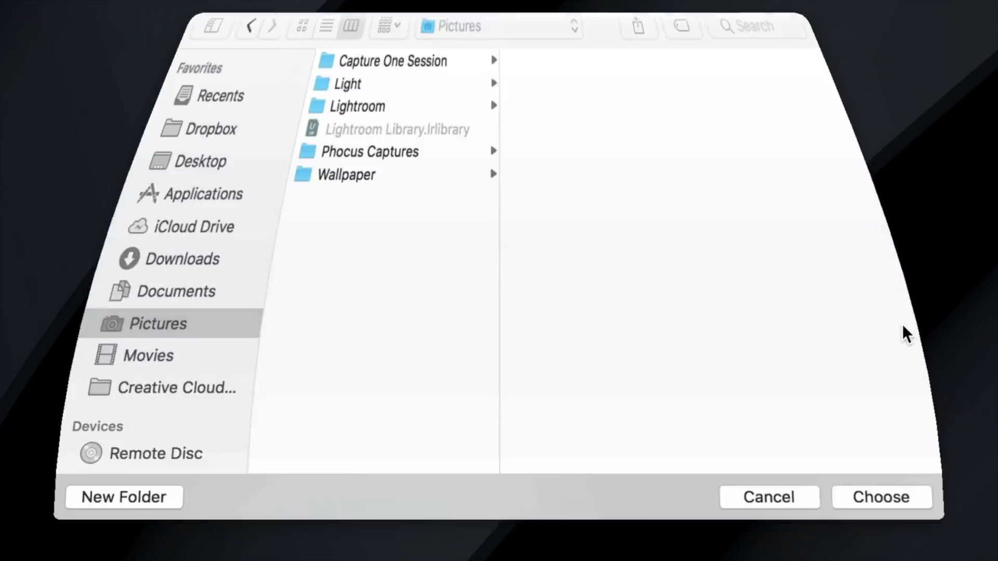
scroll(172, 457, "down", 5)
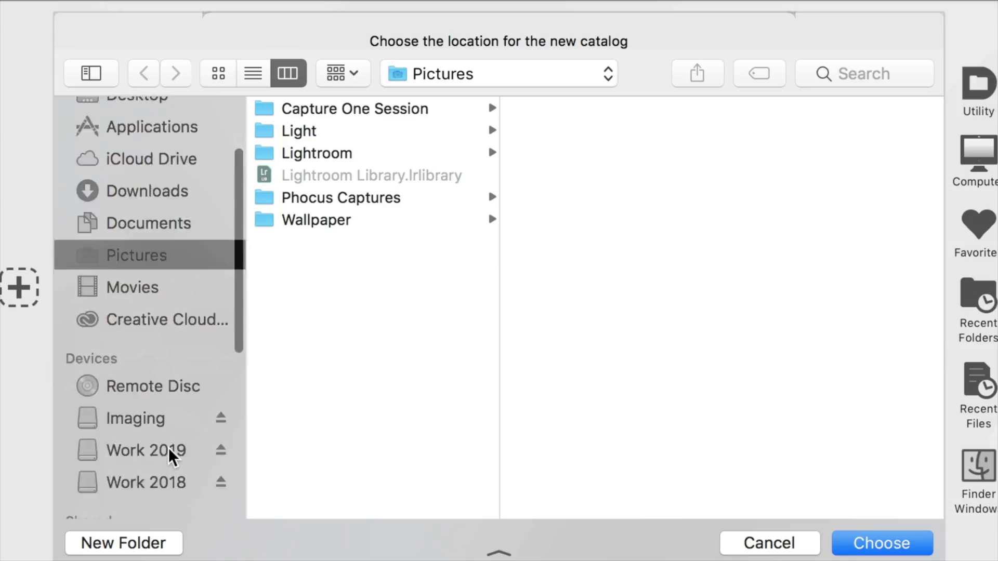
left_click(136, 366)
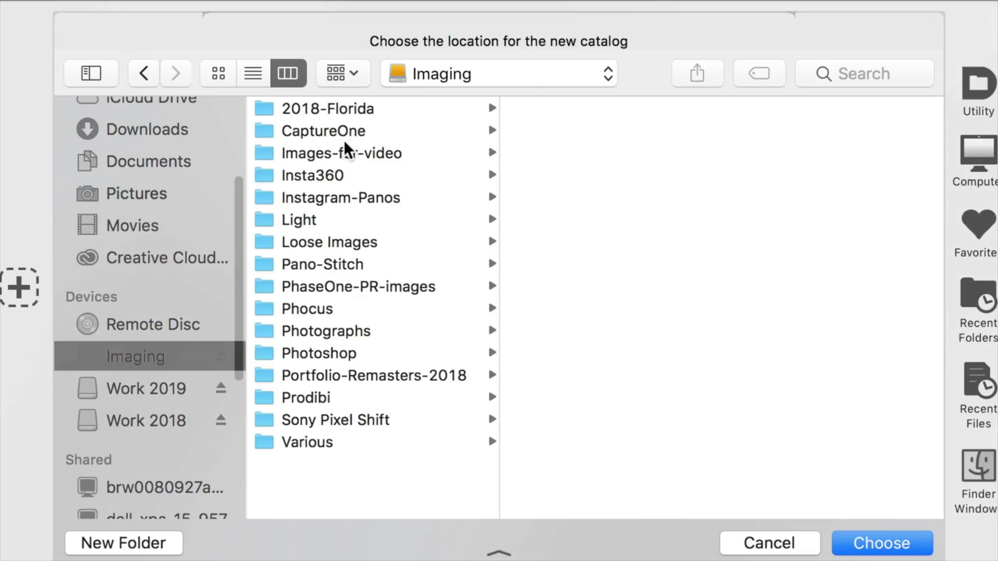
left_click(384, 131)
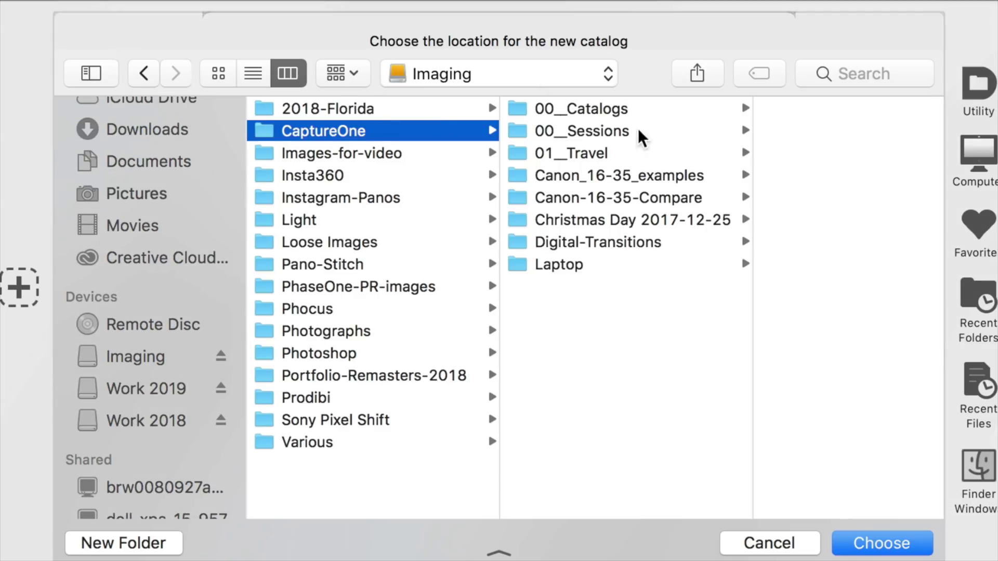
left_click(614, 110)
left_click(900, 543)
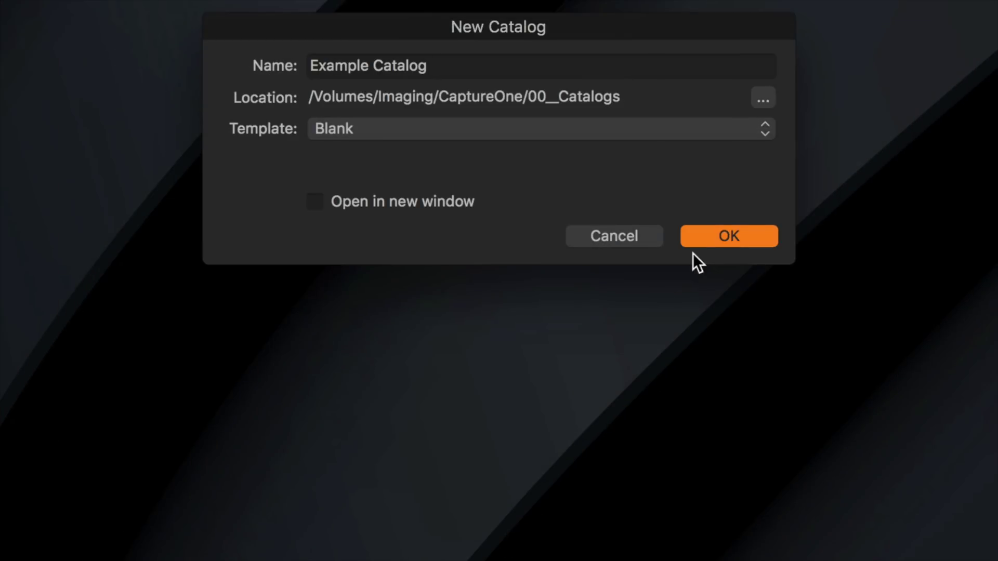
left_click(713, 236)
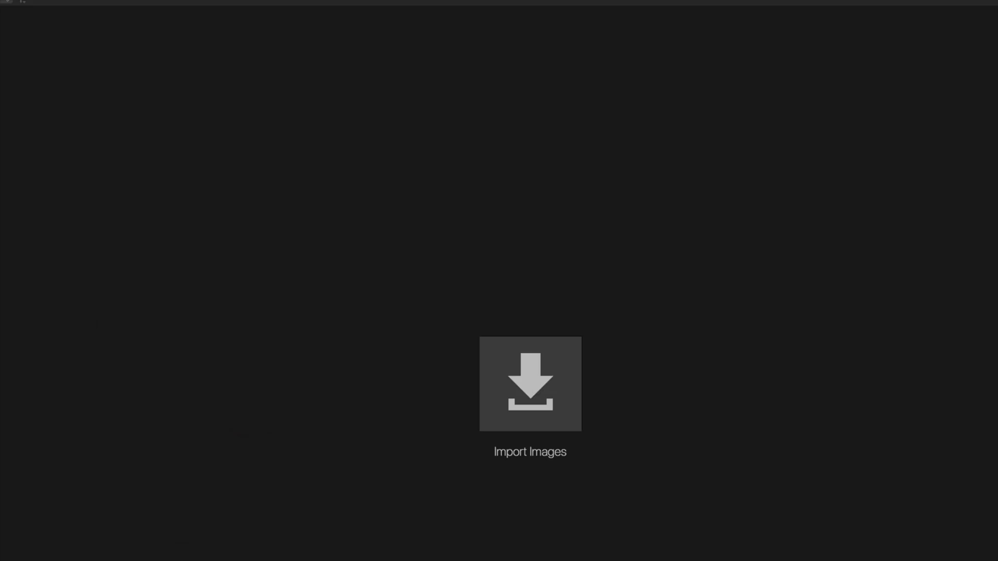
Step: Import all images from the RAWDemos folder, storing them inside the catalog
key("super+shift+i")
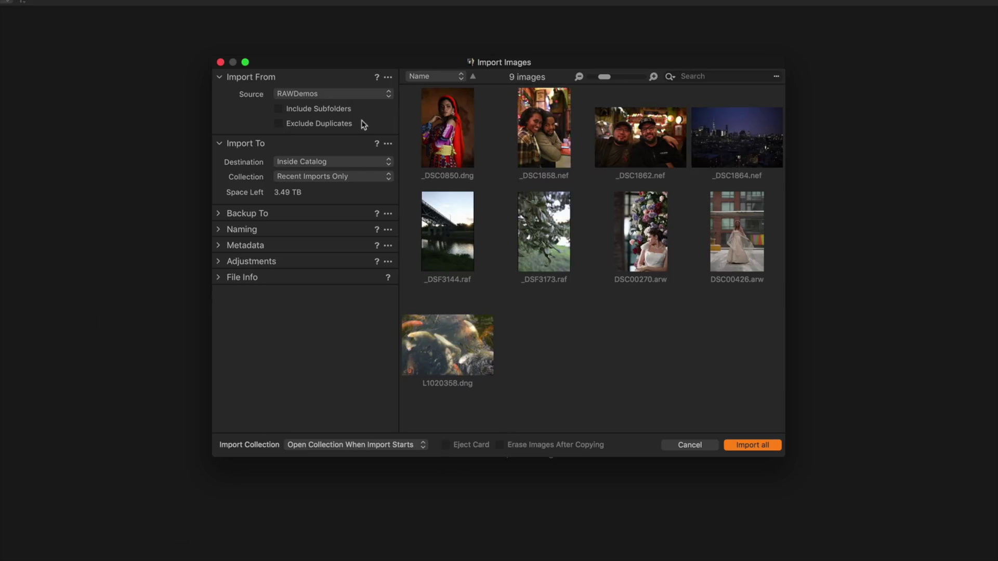
left_click(752, 445)
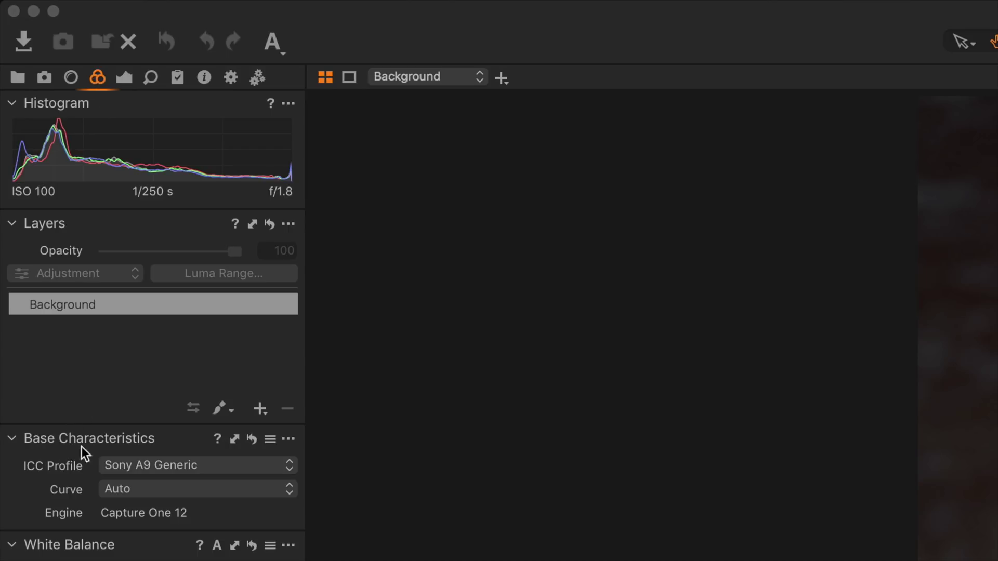
Step: Try the Film Extra Shadow, Film High Contrast and Film Standard curves on the bride portrait and return the curve to Auto
left_click(11, 439)
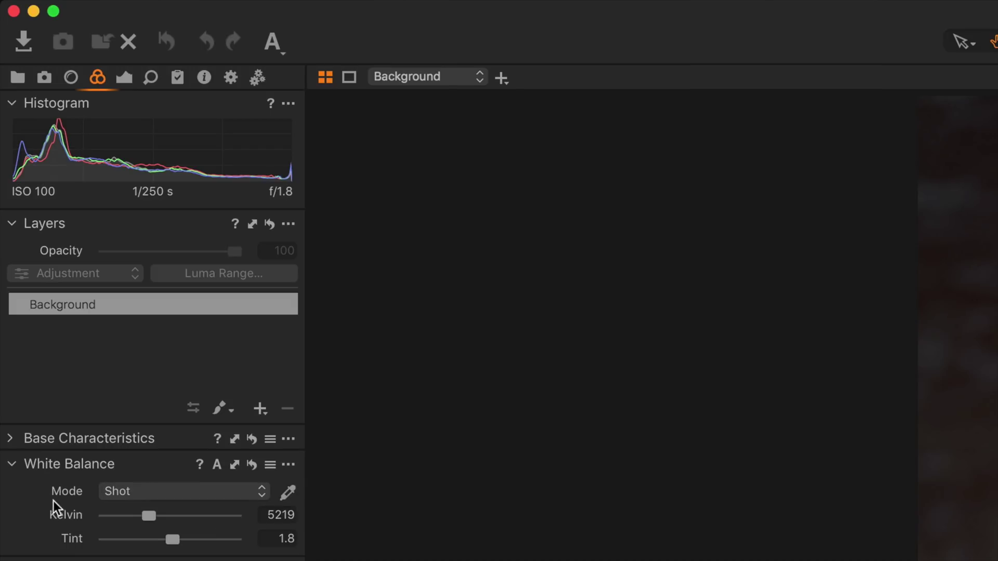
left_click(11, 439)
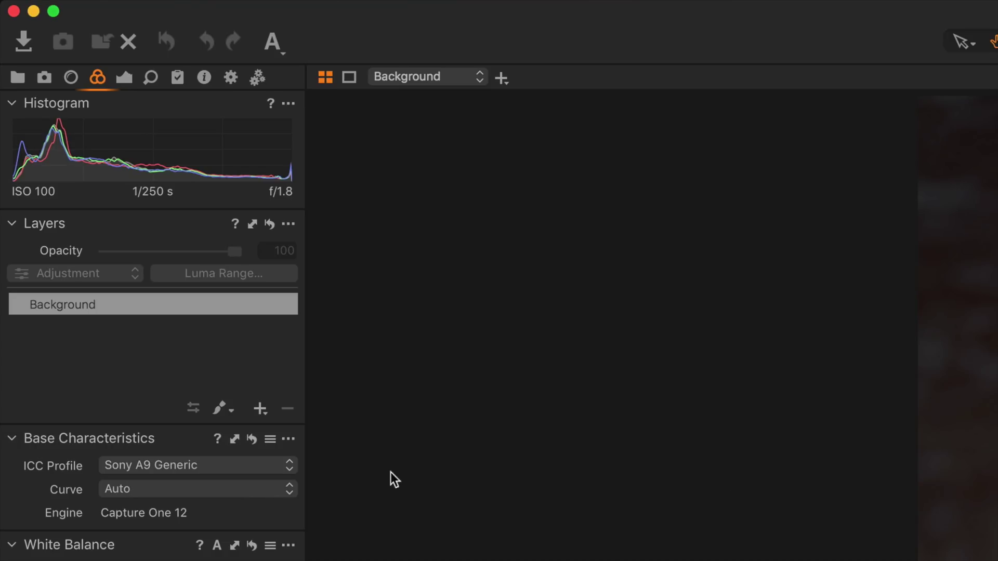
left_click(255, 488)
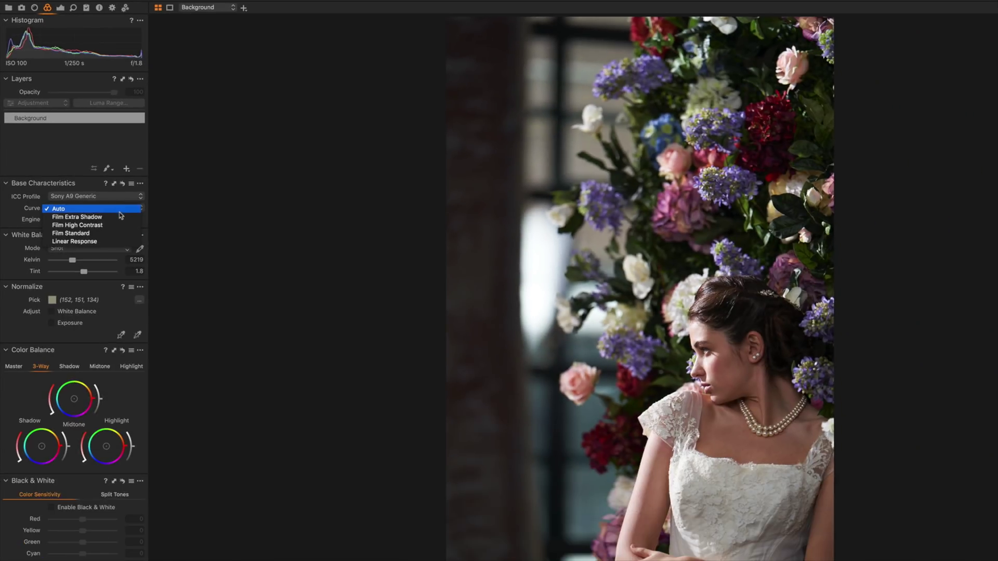
left_click(121, 217)
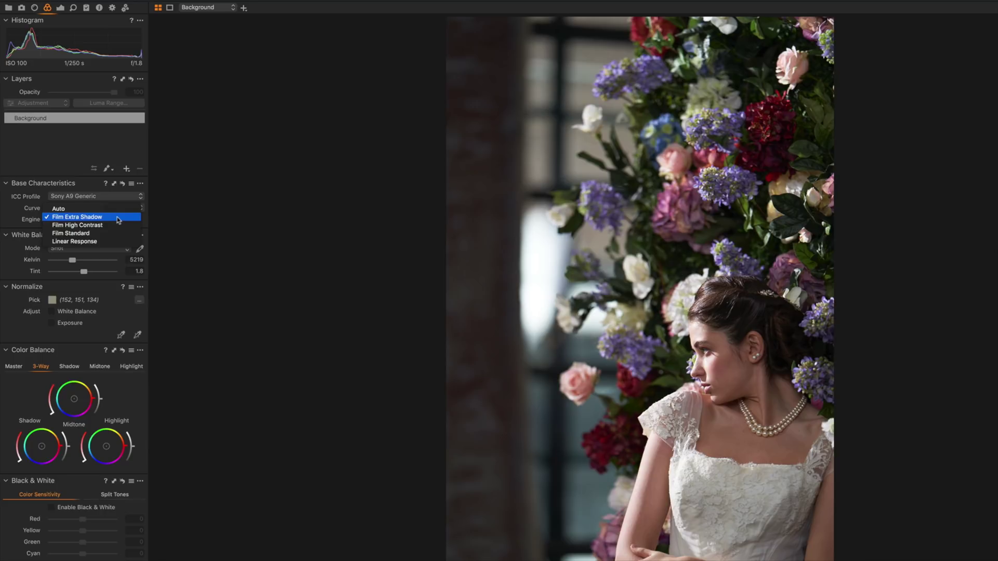
left_click(120, 227)
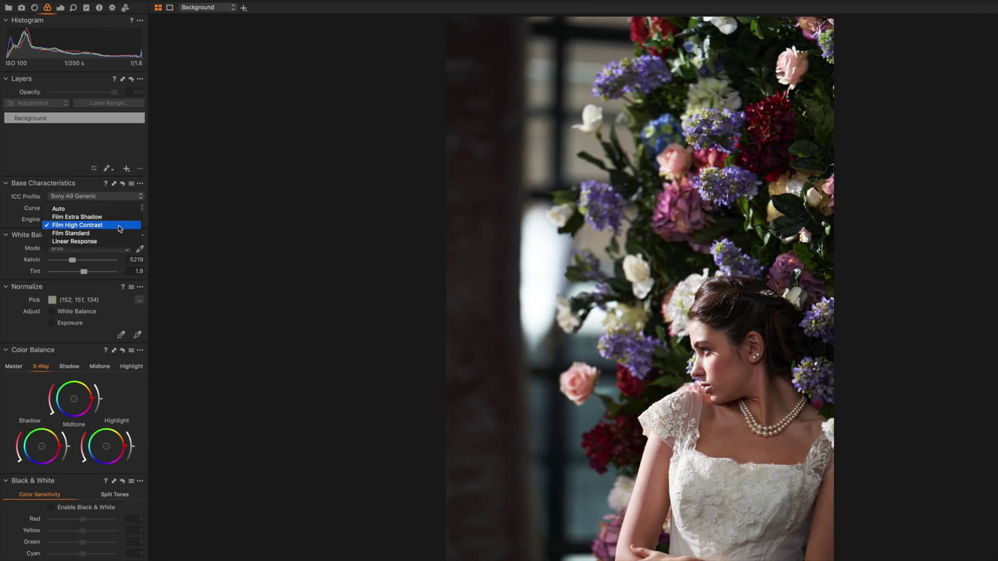
left_click(120, 235)
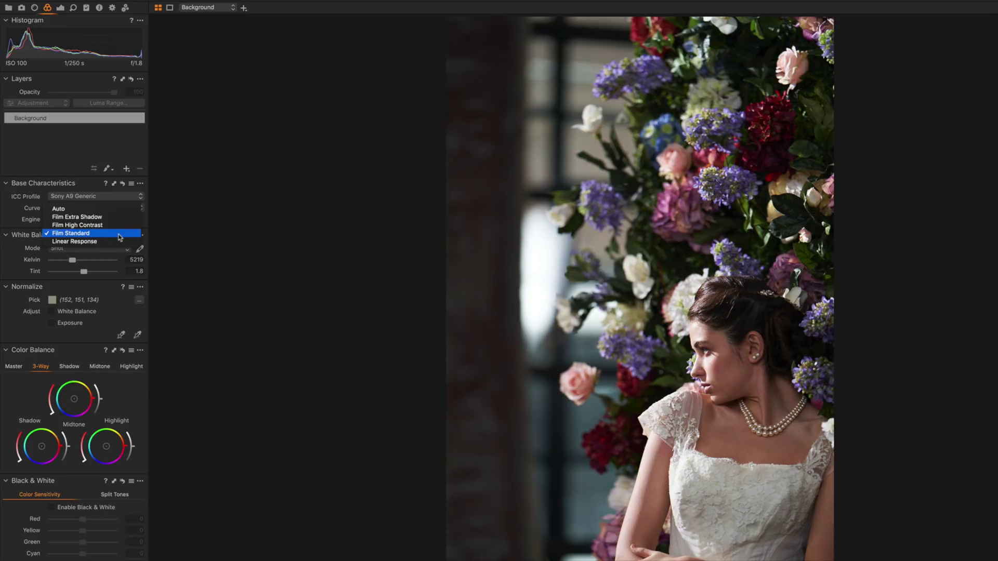
left_click(118, 209)
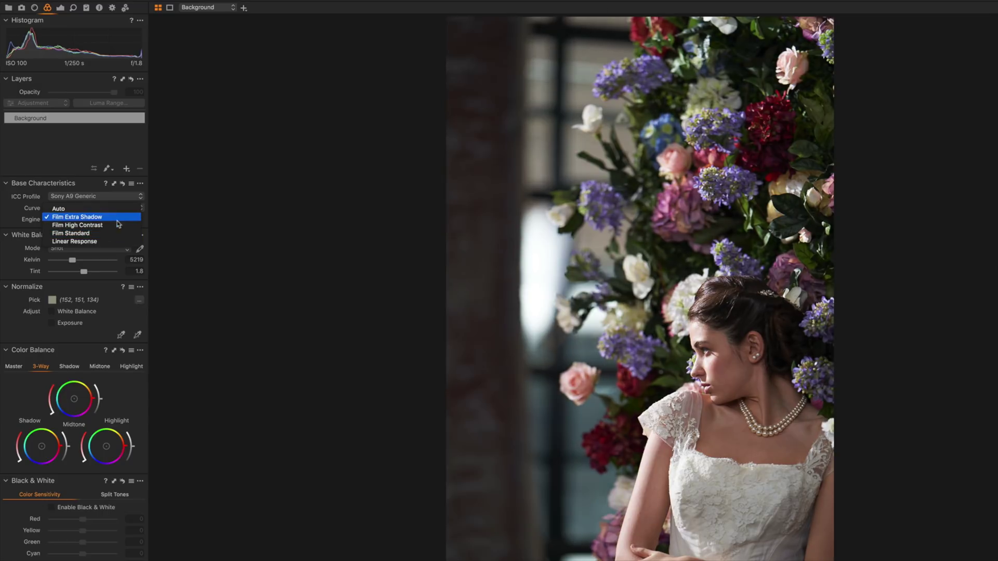
left_click(119, 241)
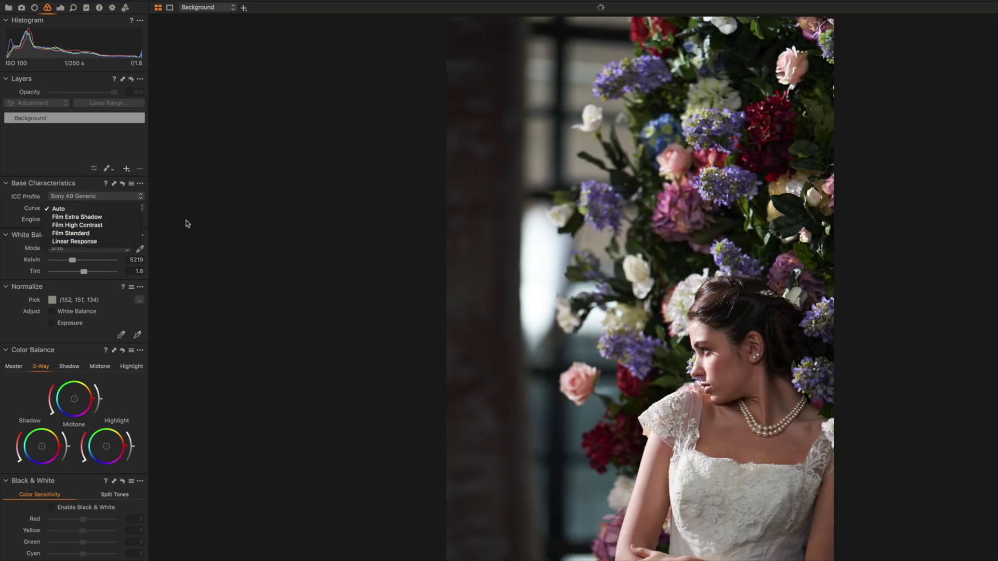
left_click(184, 224)
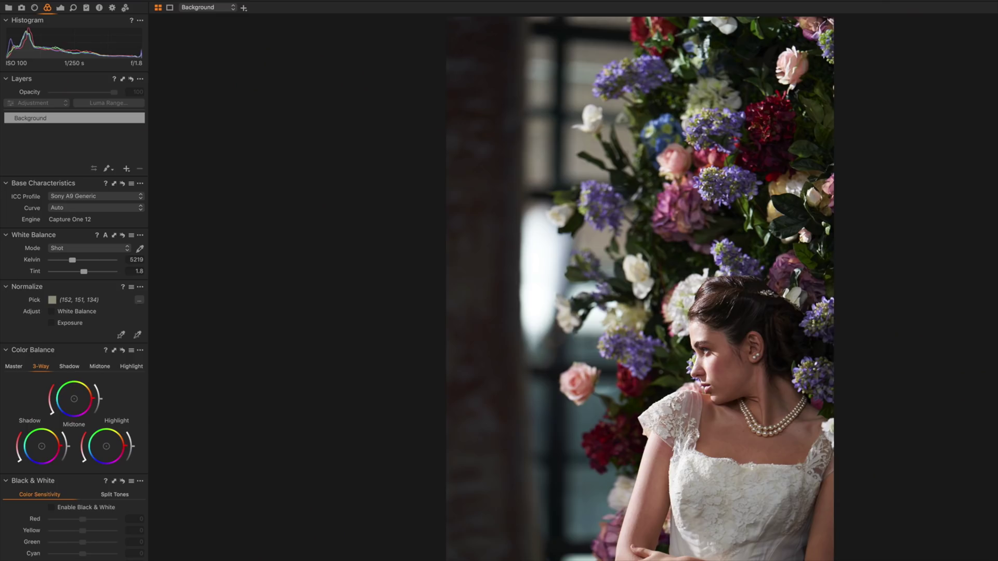
Step: Try the Fujifilm PROVIA (STANDARD) curve on the leaves photo and return the curve to Auto
key("Right")
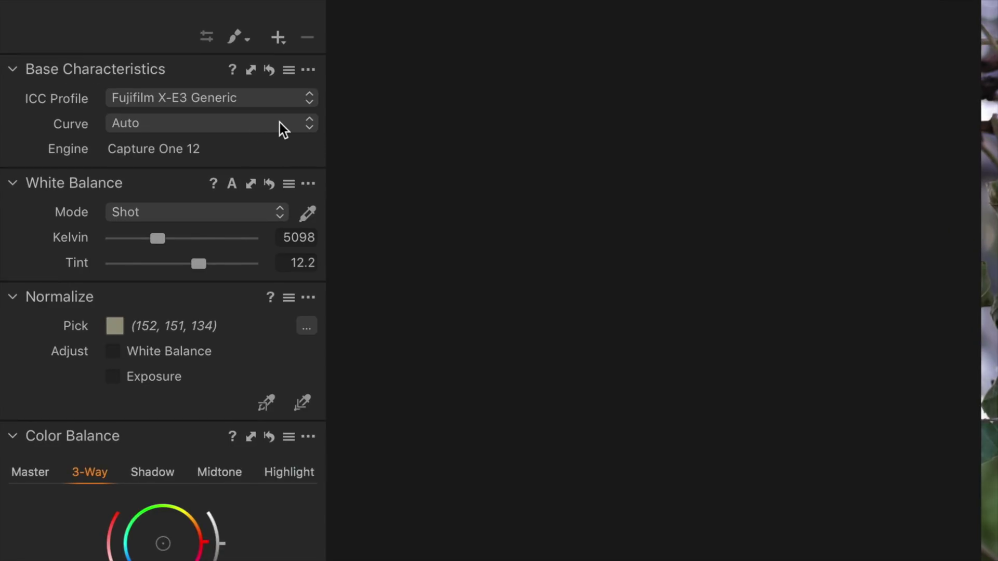
left_click(281, 125)
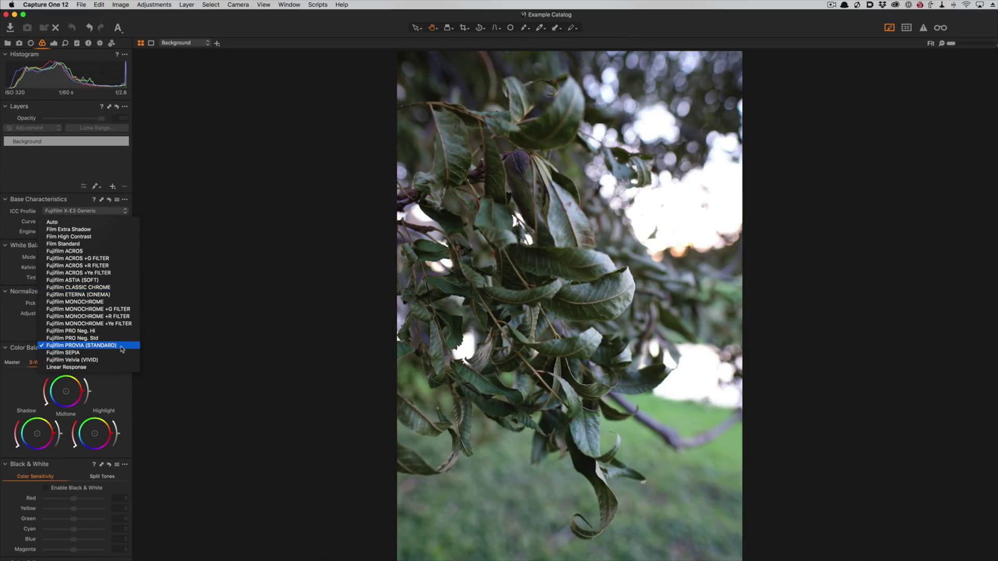
left_click(102, 223)
left_click(102, 225)
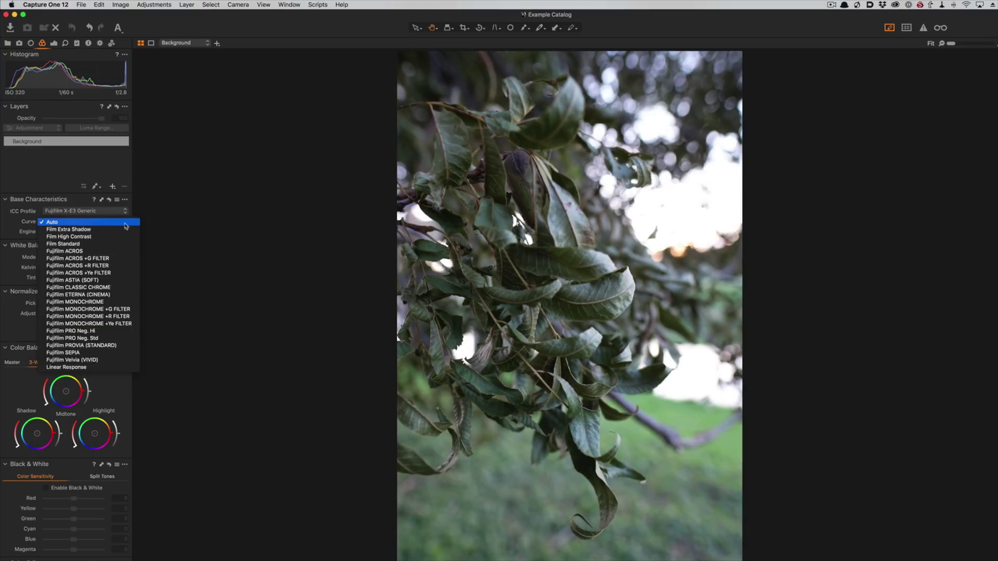
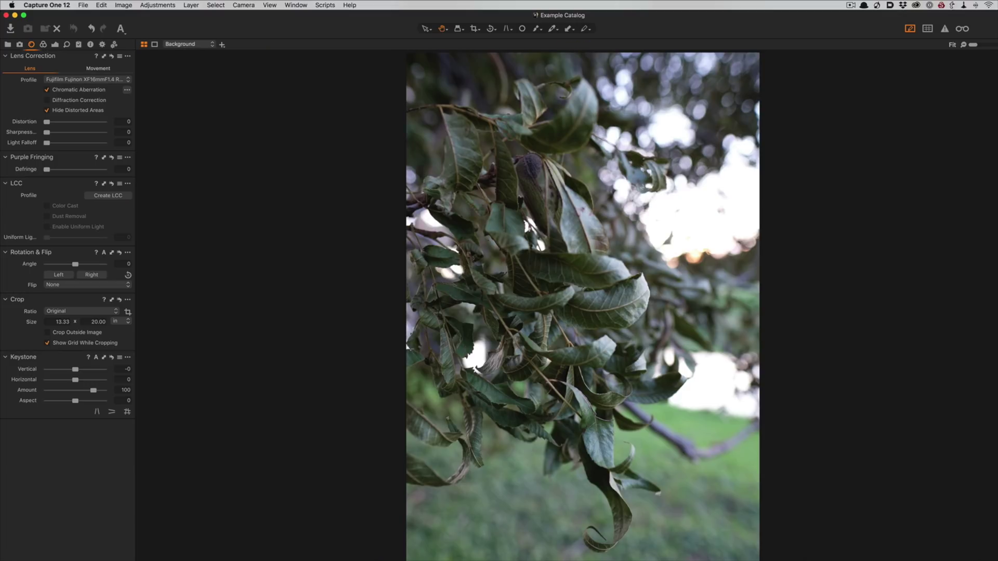
Step: Assign the Zeiss Otus 1.4/28 ZE (Canon EF) lens profile to the night skyline photo
key("Right")
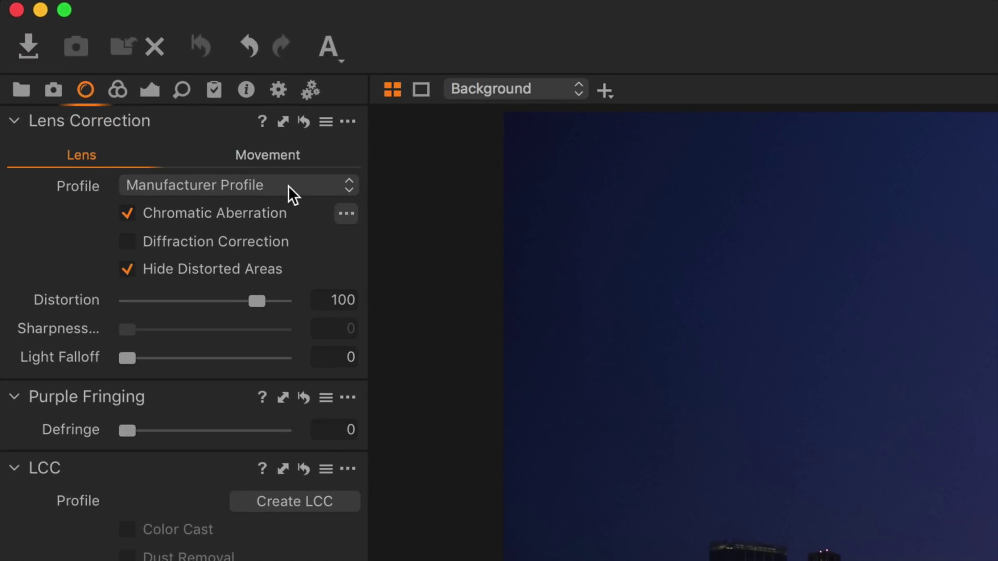
left_click(304, 186)
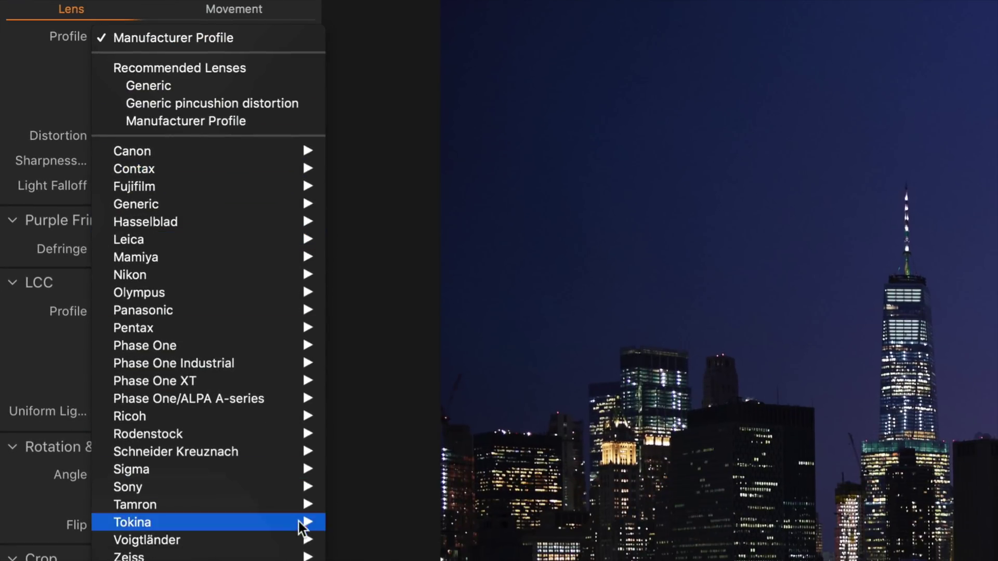
mouse_move(302, 557)
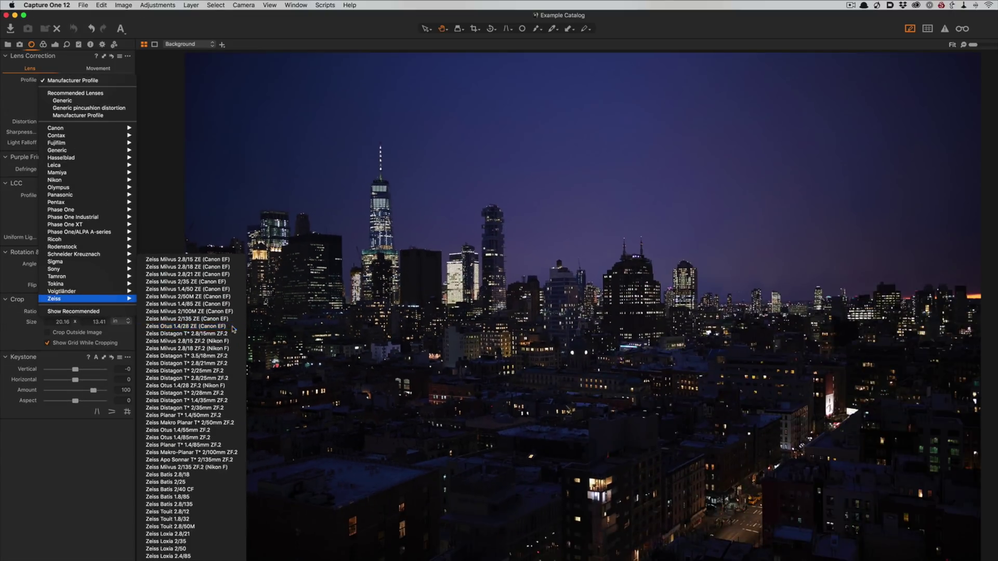
left_click(547, 197)
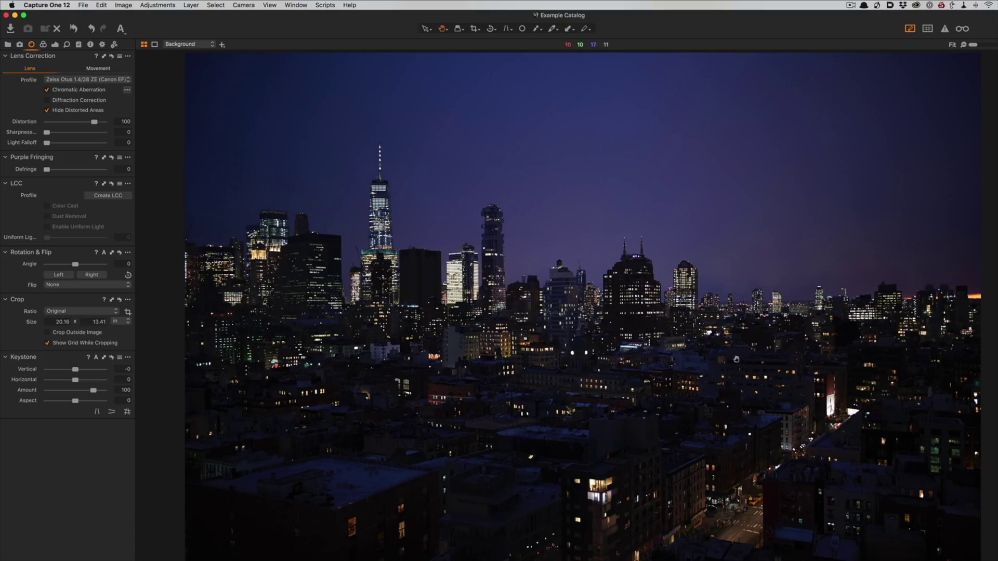
Step: Brighten the skyline photo by raising the High Dynamic Range Shadow to 42 and setting Exposure to 0.06
left_click(55, 45)
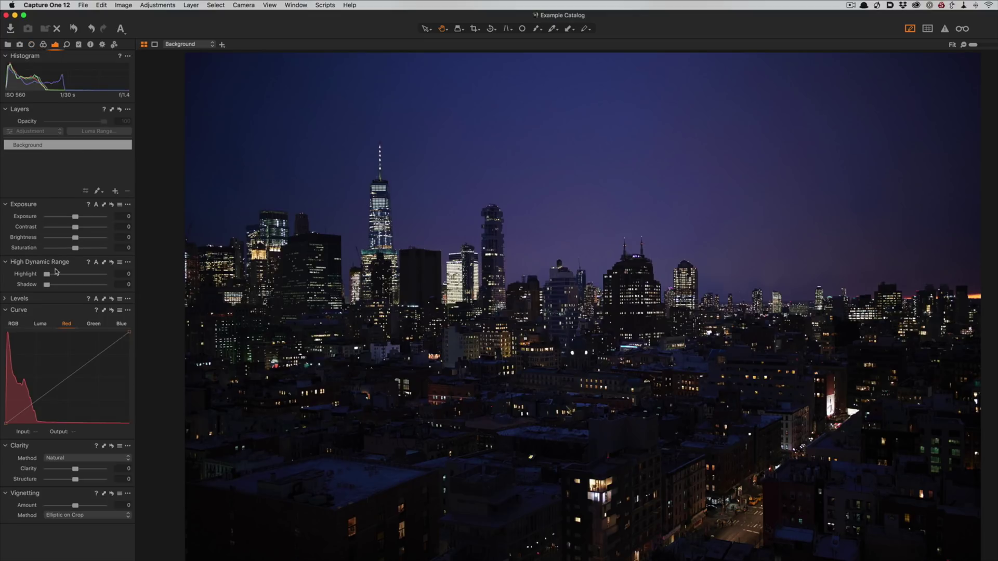
left_click_drag(51, 286, 71, 287)
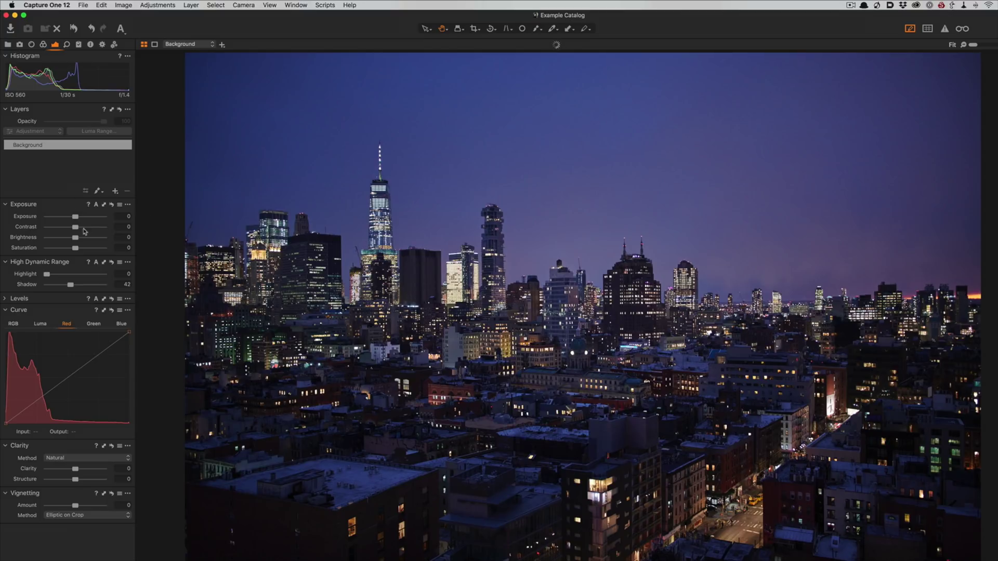
left_click_drag(77, 217, 82, 217)
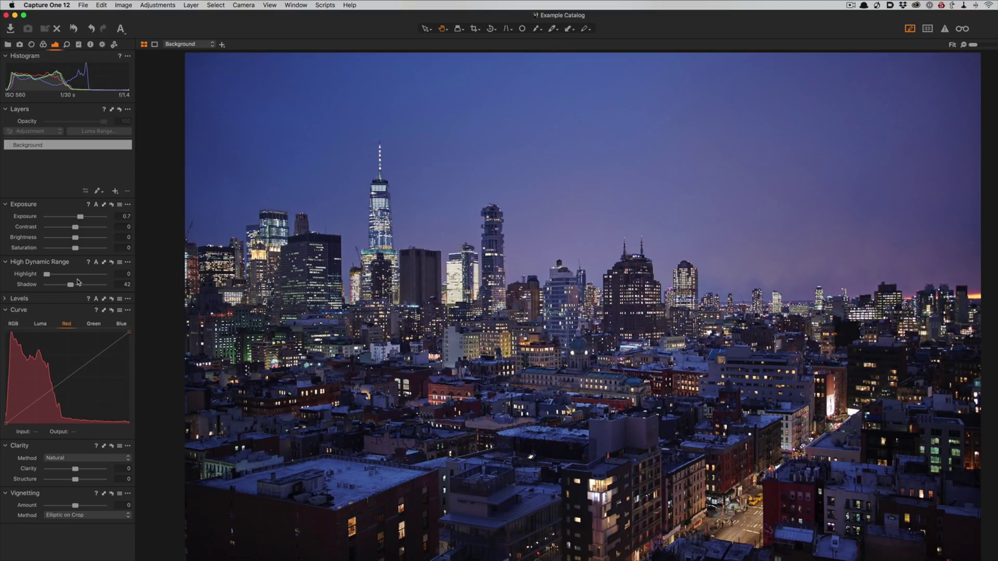
left_click_drag(79, 216, 75, 222)
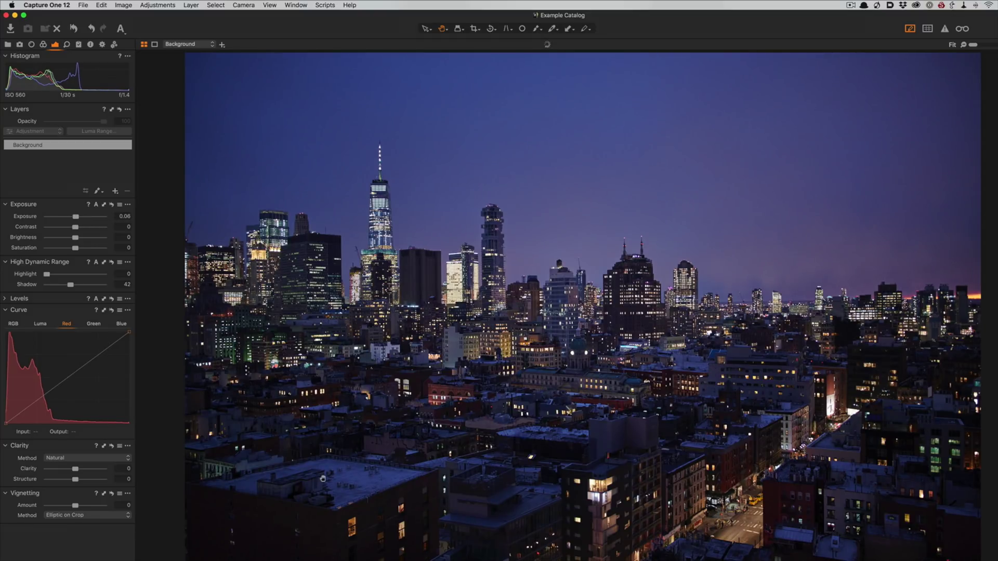
Step: Warm the skyline photo's white balance to 5005 Kelvin with a tint of -0.8
left_click(43, 45)
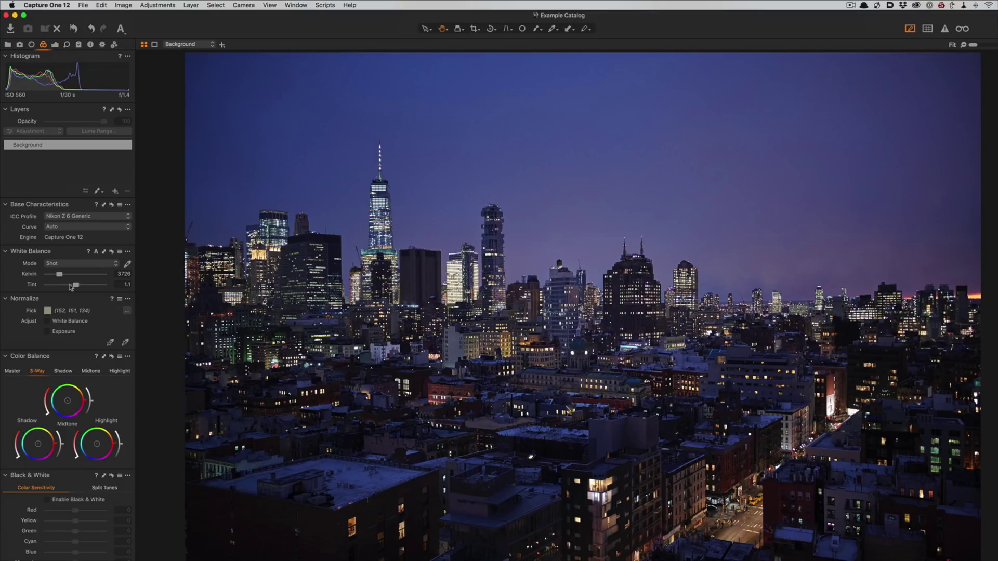
left_click_drag(60, 275, 75, 289)
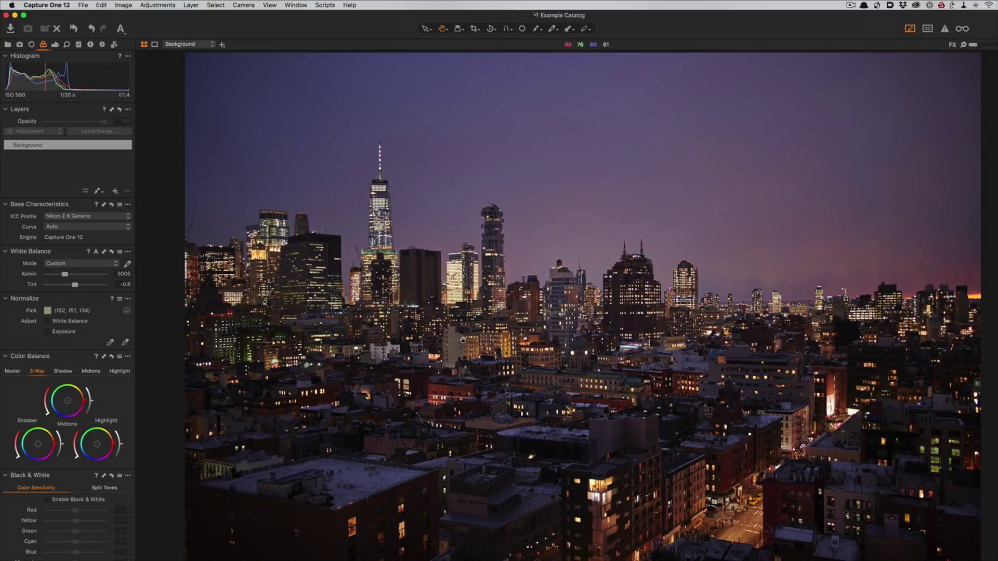
Step: Set the skyline photo's Clarity to 22 with the Natural method and inspect the buildings at 100%
left_click(54, 46)
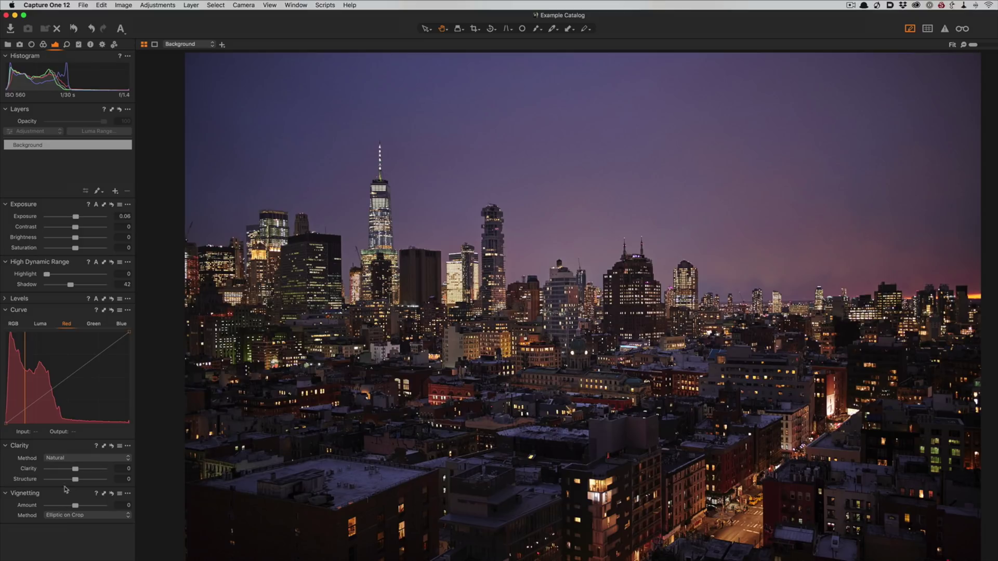
left_click_drag(76, 473, 82, 473)
left_click(494, 347)
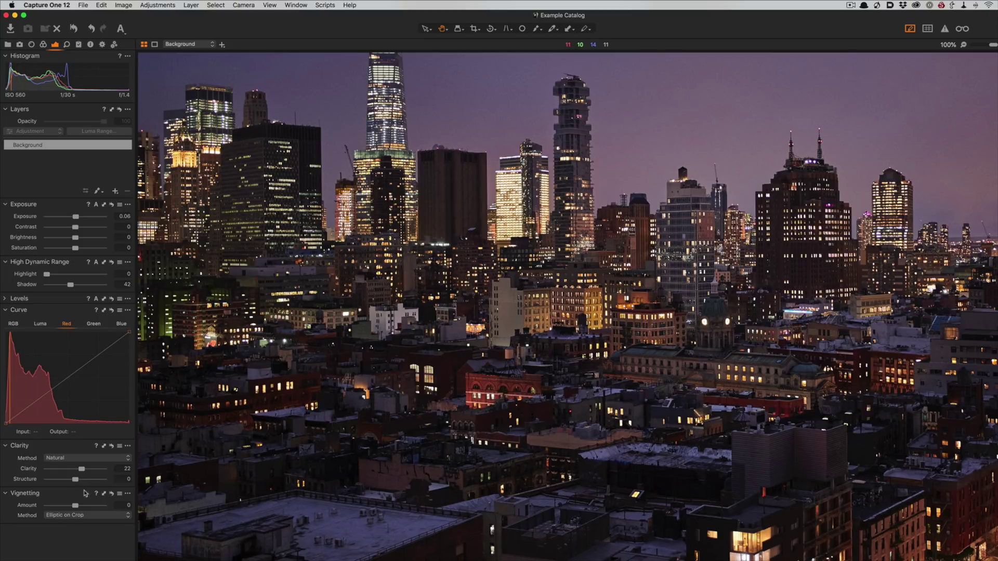
Step: Set the skyline photo's Structure to 18 to bring out fine detail in the buildings
left_click_drag(79, 483, 81, 483)
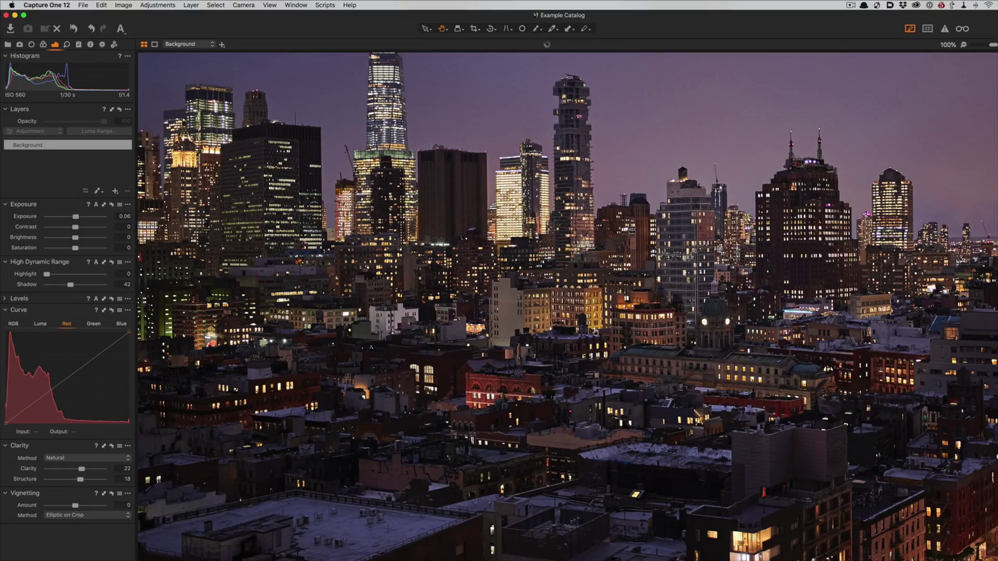
left_click(584, 353)
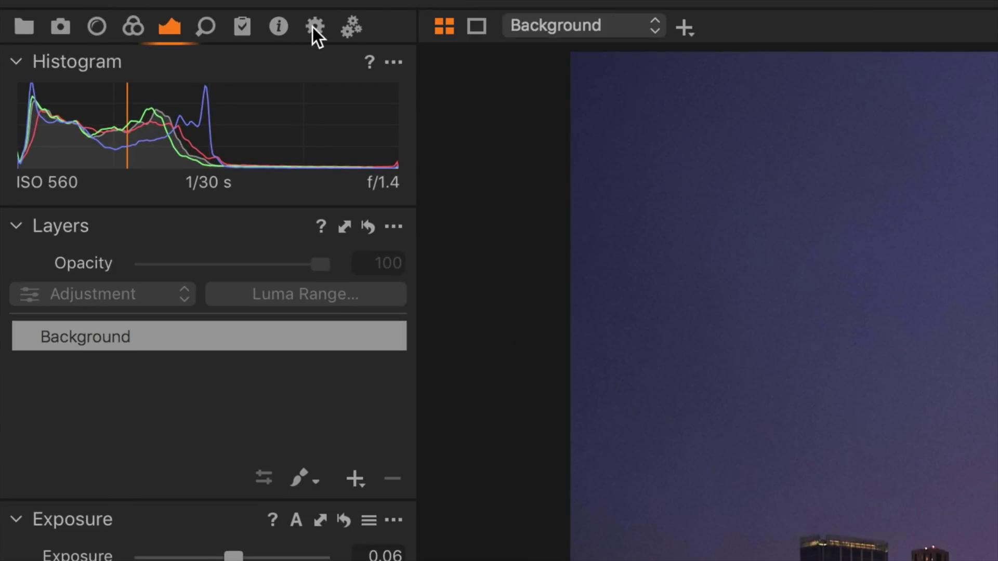
Step: Select the JPEG sRGB process recipe for exporting the skyline photo and set the output destination to Desktop
left_click(315, 26)
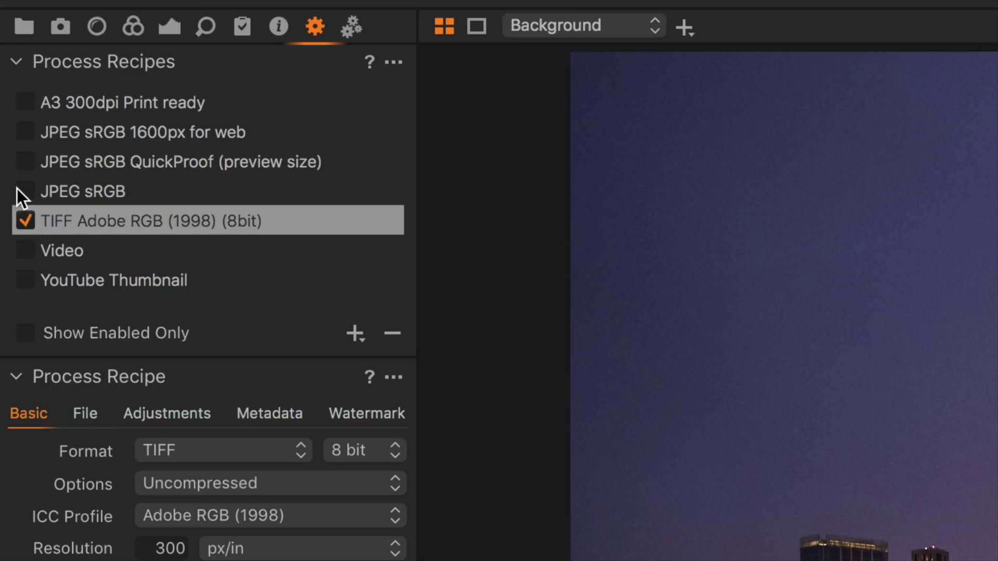
left_click(91, 188)
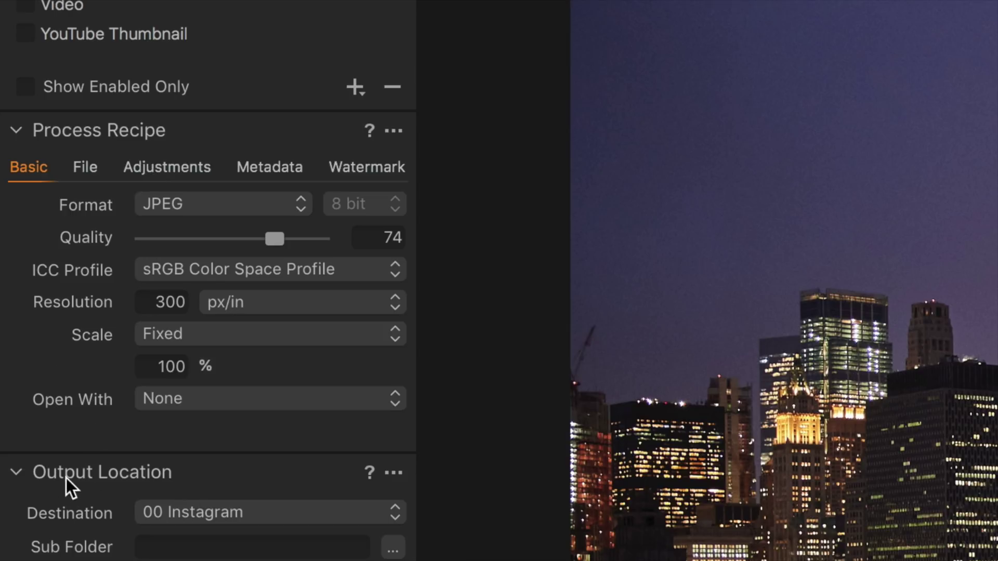
left_click(267, 513)
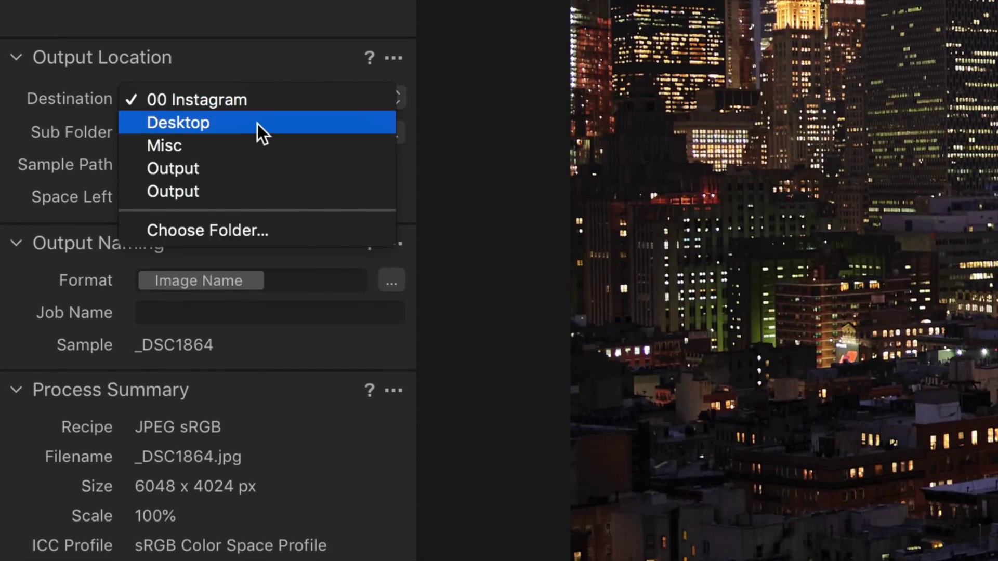
left_click(257, 123)
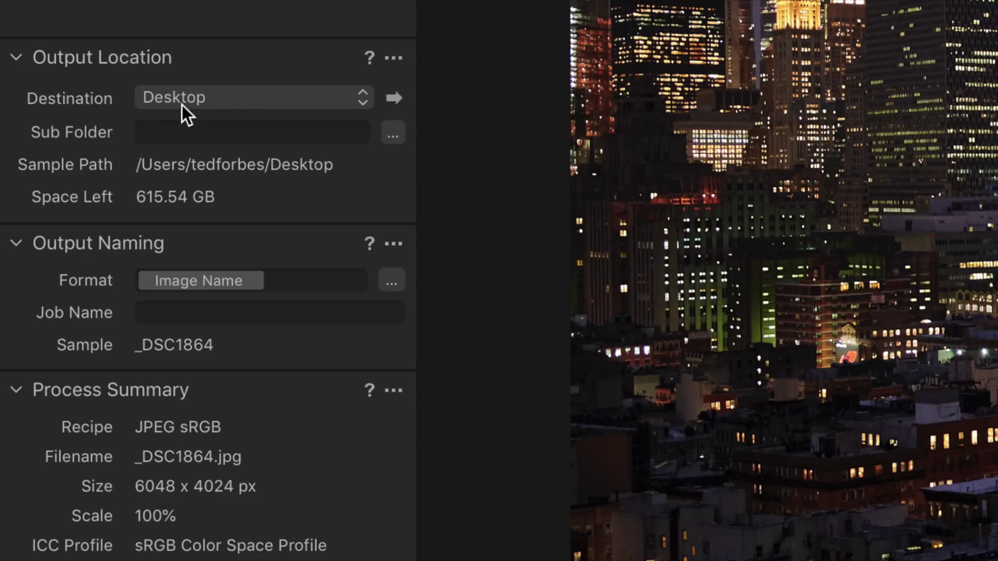